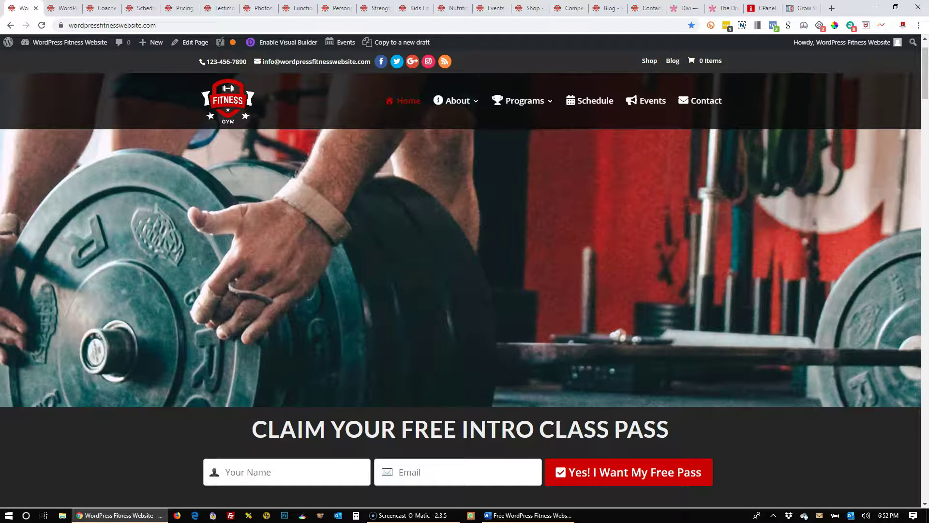
Examine the home page from the hero image through programs, photos, coaches, schedule, membership and testimonials to the footer.
{"action": "scroll", "coordinate": [460, 242], "scroll_direction": "down", "scroll_amount": 3}
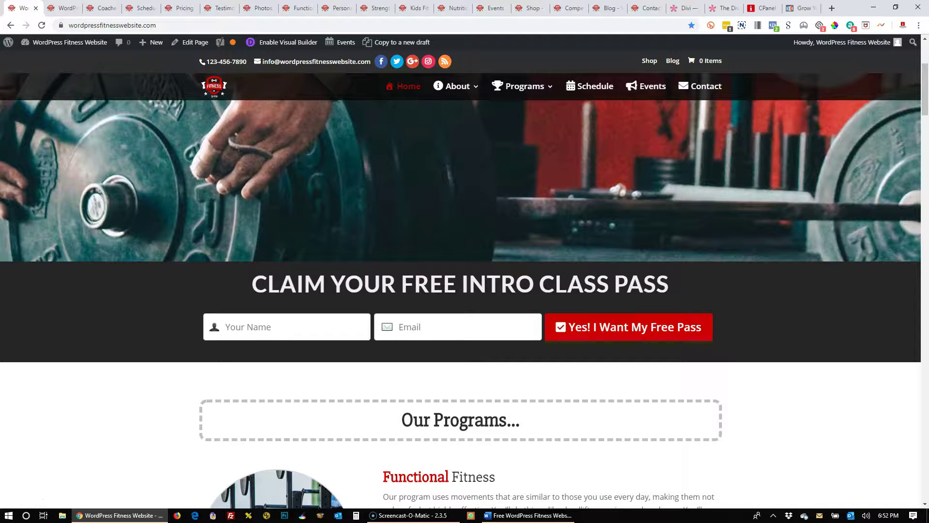
{"action": "scroll", "coordinate": [276, 281], "scroll_direction": "down", "scroll_amount": 5}
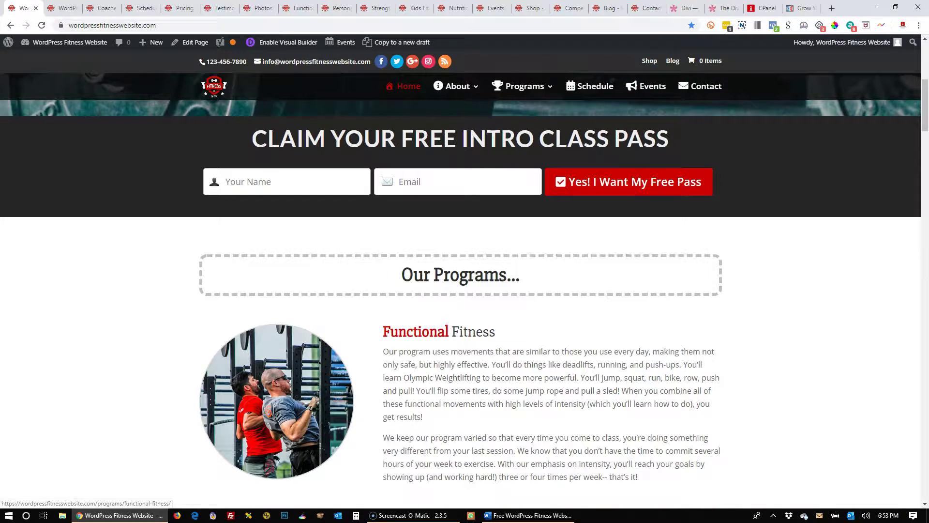
{"action": "scroll", "coordinate": [464, 291], "scroll_direction": "down", "scroll_amount": 20}
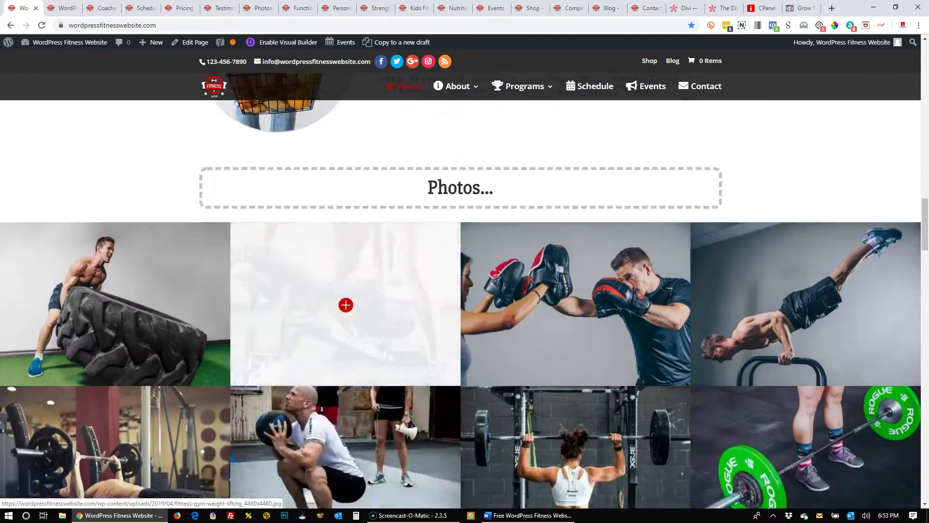
{"action": "scroll", "coordinate": [465, 291], "scroll_direction": "down", "scroll_amount": 10}
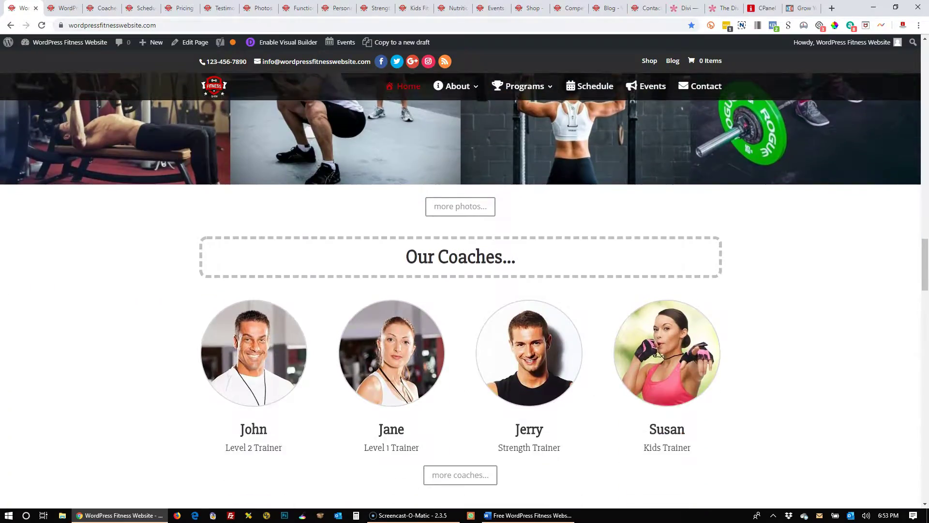
{"action": "scroll", "coordinate": [461, 300], "scroll_direction": "down", "scroll_amount": 5}
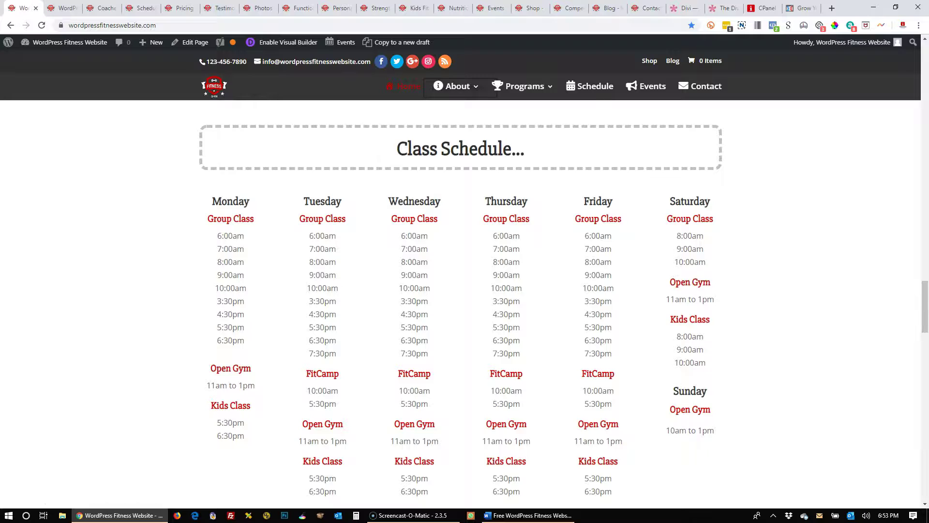
{"action": "scroll", "coordinate": [461, 300], "scroll_direction": "down", "scroll_amount": 6}
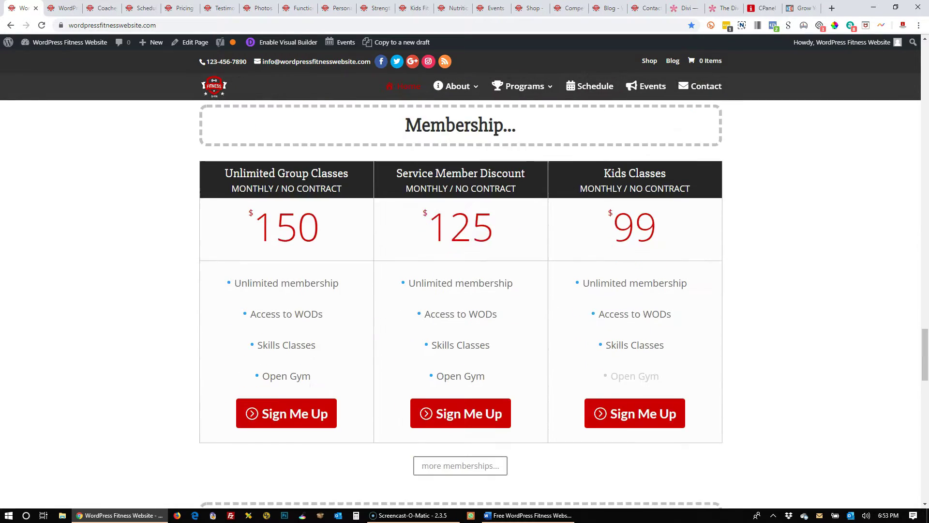
{"action": "scroll", "coordinate": [461, 300], "scroll_direction": "down", "scroll_amount": 3}
{"action": "scroll", "coordinate": [461, 301], "scroll_direction": "down", "scroll_amount": 12}
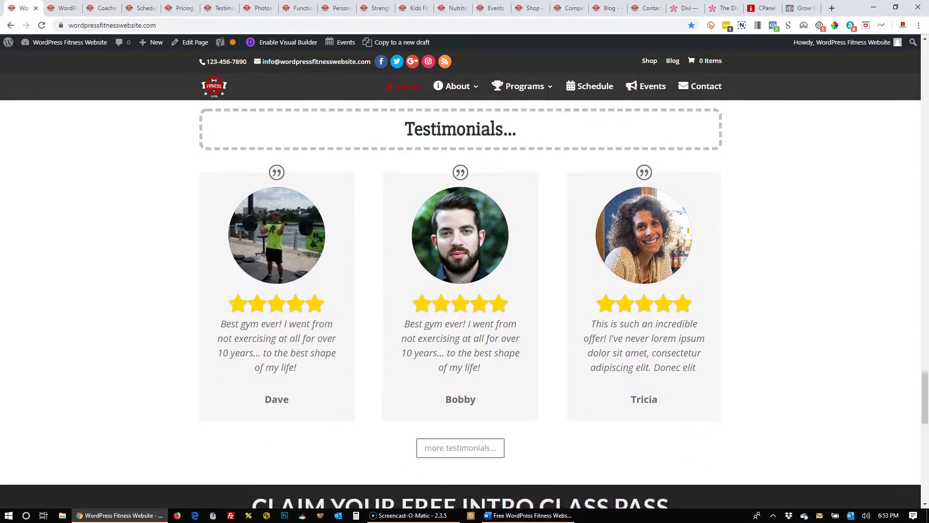
{"action": "scroll", "coordinate": [461, 300], "scroll_direction": "down", "scroll_amount": 8}
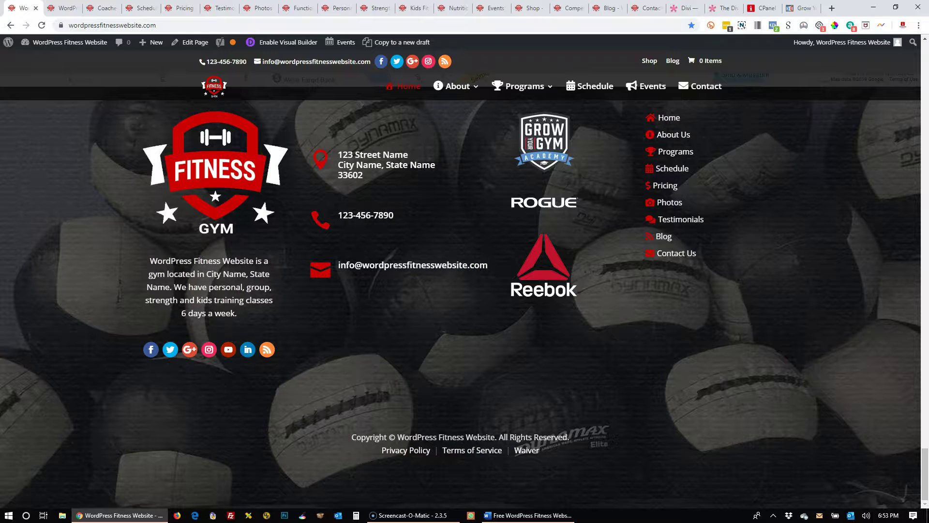
Look through the site's Coaches, Schedule, Pricing, Testimonials and Photos pages.
{"action": "key", "text": "ctrl+3"}
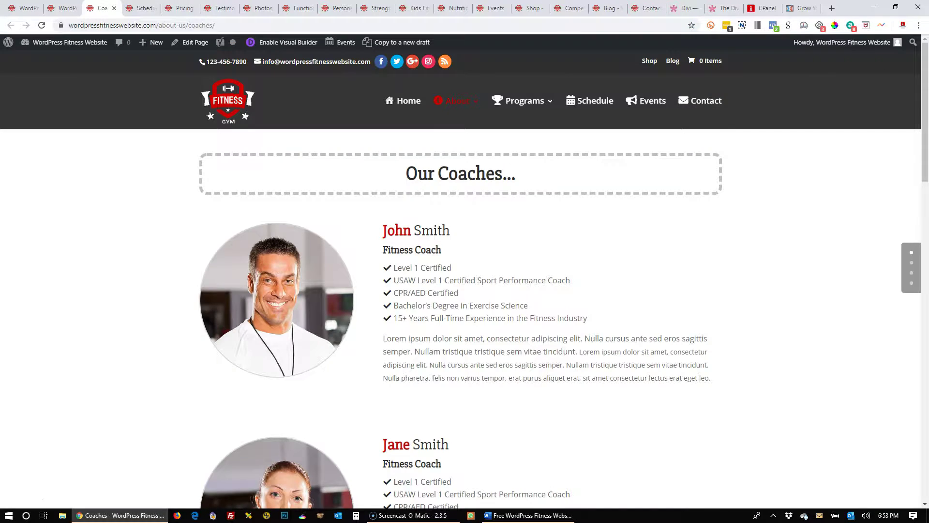
{"action": "scroll", "coordinate": [461, 291], "scroll_direction": "down", "scroll_amount": 15}
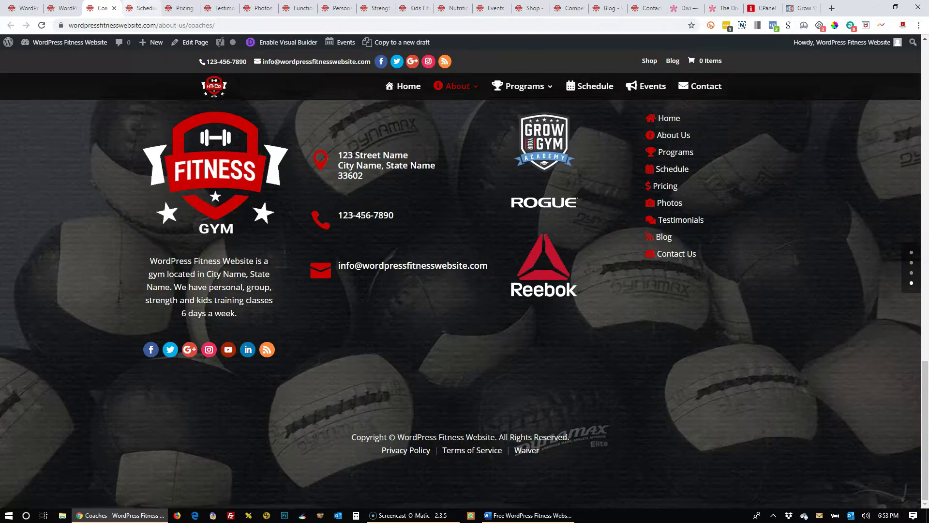
{"action": "key", "text": "ctrl+Tab"}
{"action": "scroll", "coordinate": [460, 291], "scroll_direction": "down", "scroll_amount": 10}
{"action": "key", "text": "ctrl+Tab"}
{"action": "scroll", "coordinate": [461, 290], "scroll_direction": "down", "scroll_amount": 8}
{"action": "key", "text": "ctrl+Tab"}
{"action": "scroll", "coordinate": [461, 290], "scroll_direction": "down", "scroll_amount": 10}
{"action": "key", "text": "ctrl+Tab"}
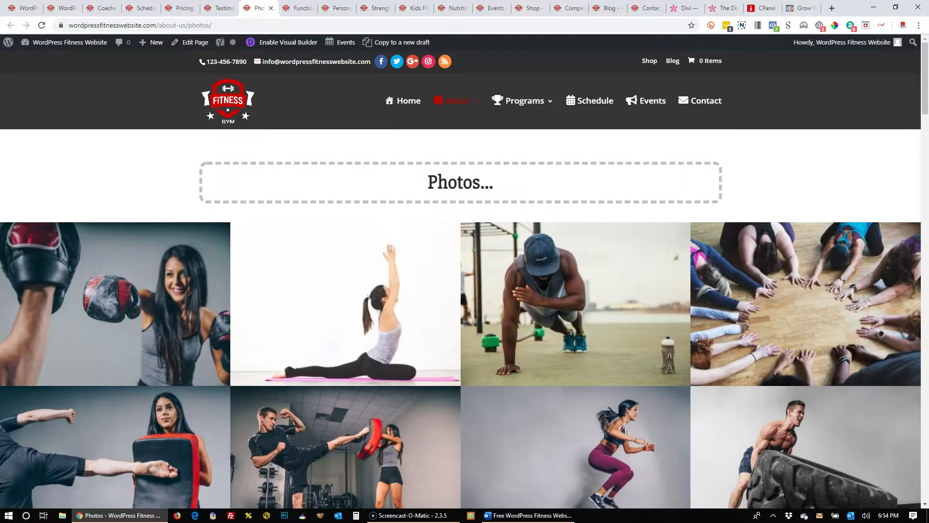
{"action": "scroll", "coordinate": [461, 291], "scroll_direction": "down", "scroll_amount": 1}
Review the program pages for Functional Fitness, Personal Training, Strength Training, Kids Fitness and Nutrition Coaching.
{"action": "key", "text": "ctrl+Tab"}
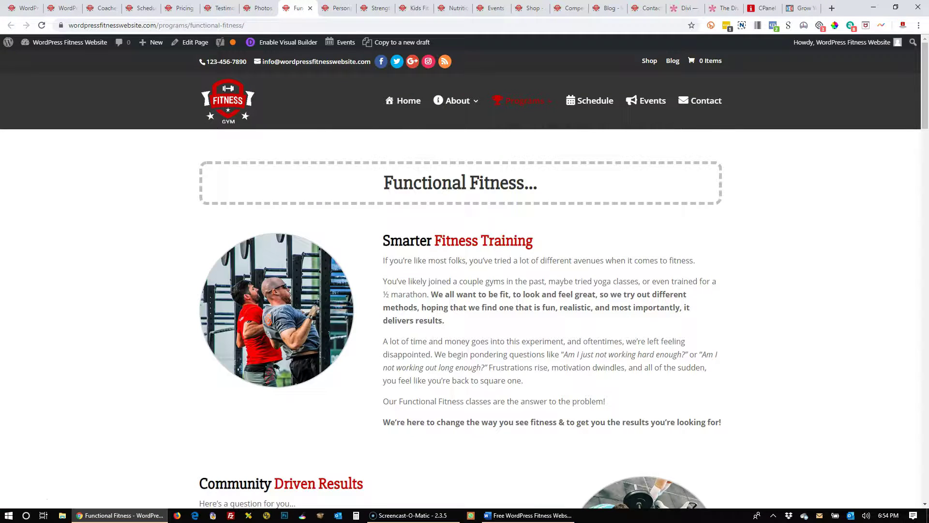
{"action": "scroll", "coordinate": [461, 291], "scroll_direction": "down", "scroll_amount": 11}
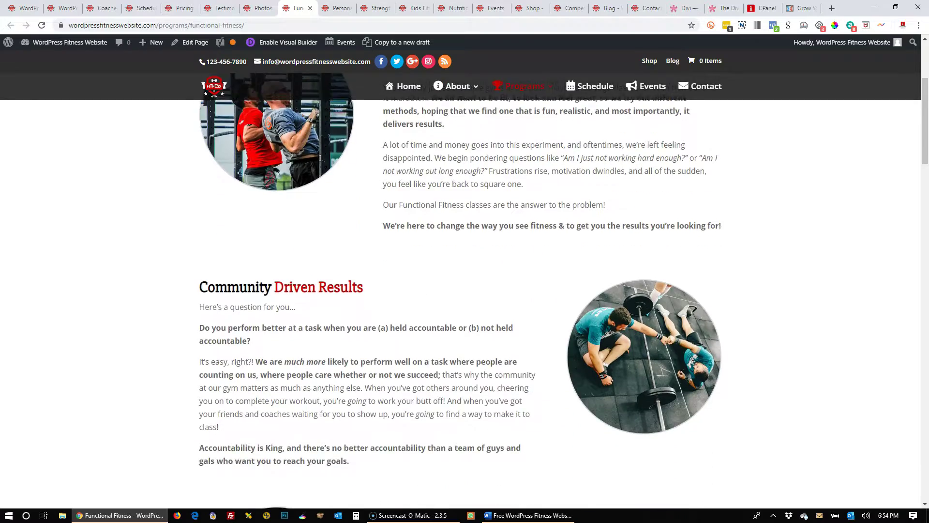
{"action": "scroll", "coordinate": [460, 290], "scroll_direction": "down", "scroll_amount": 20}
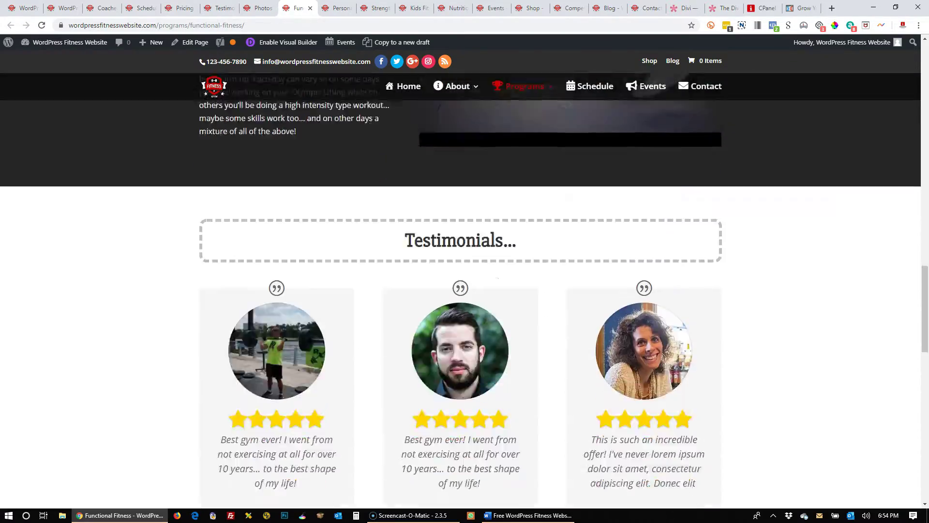
{"action": "key", "text": "ctrl+Tab"}
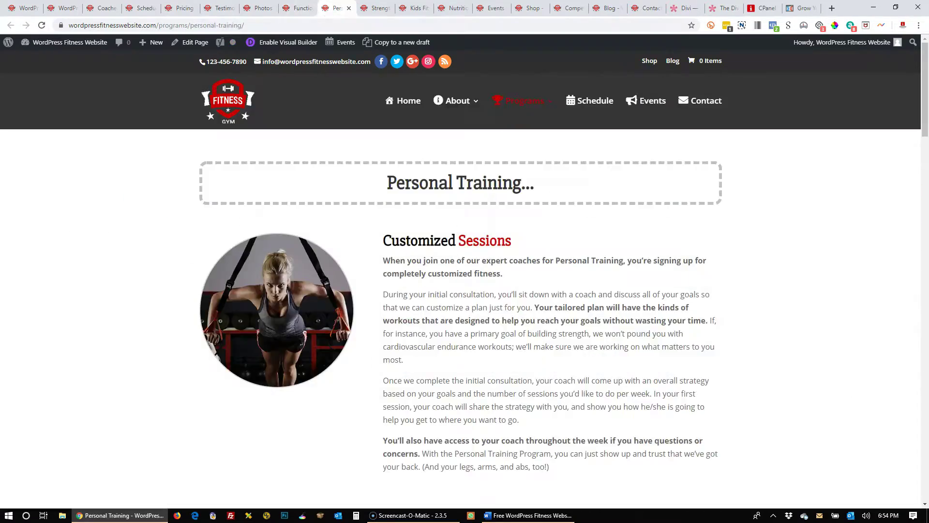
{"action": "scroll", "coordinate": [460, 291], "scroll_direction": "down", "scroll_amount": 20}
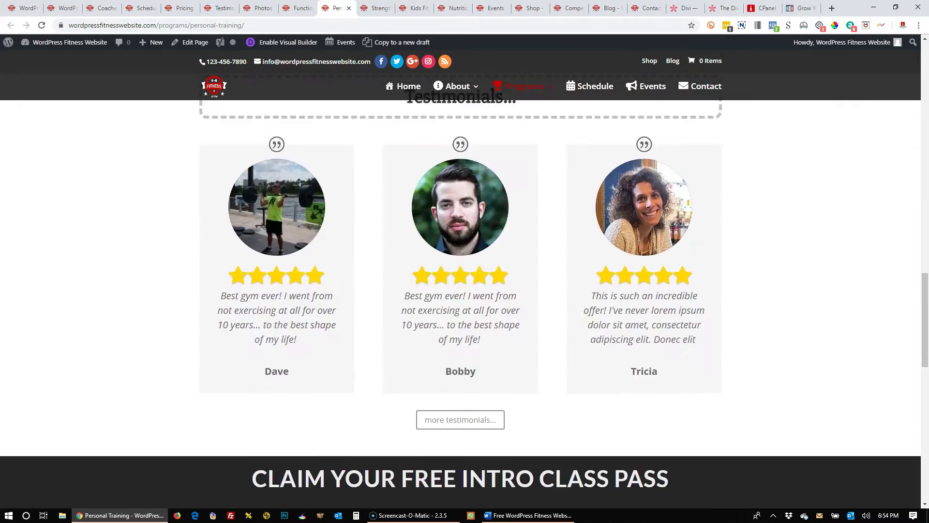
{"action": "scroll", "coordinate": [461, 291], "scroll_direction": "down", "scroll_amount": 3}
{"action": "key", "text": "ctrl+Tab"}
{"action": "left_click", "coordinate": [414, 8]}
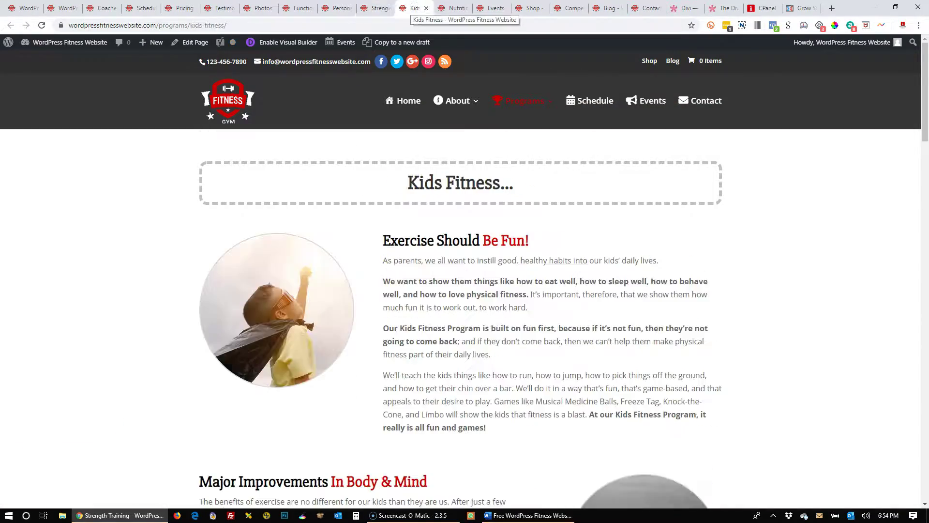
{"action": "left_click", "coordinate": [451, 8]}
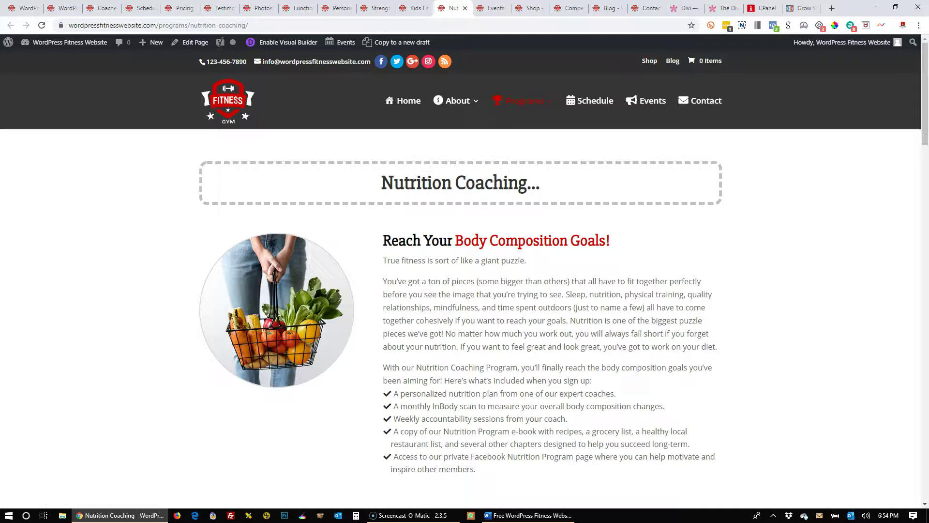
View the Events, Shop, Competition Sign Up, Blog and Contact pages.
{"action": "left_click", "coordinate": [491, 8]}
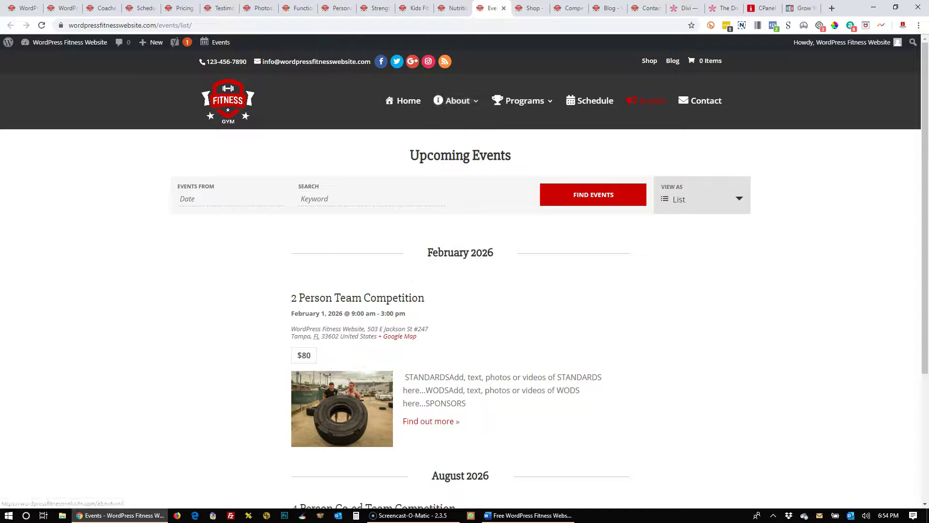
{"action": "left_click", "coordinate": [531, 8]}
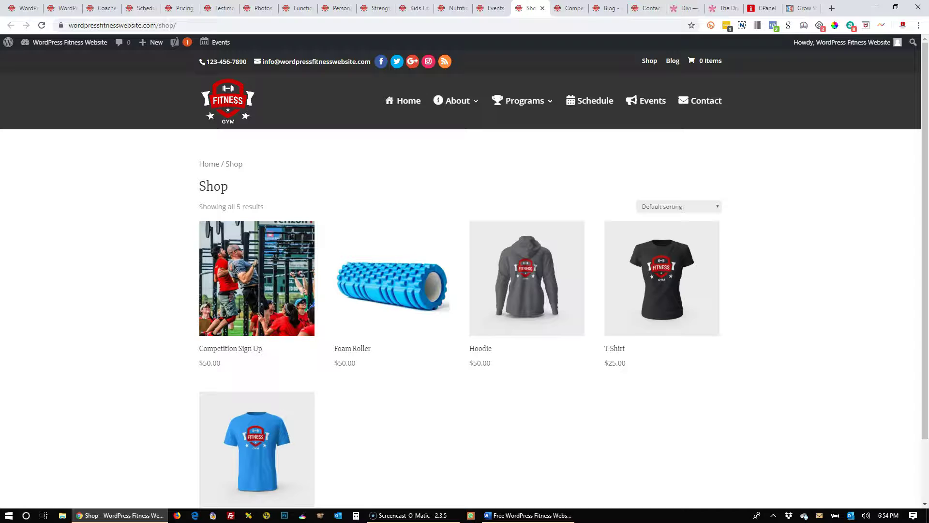
{"action": "left_click", "coordinate": [569, 8]}
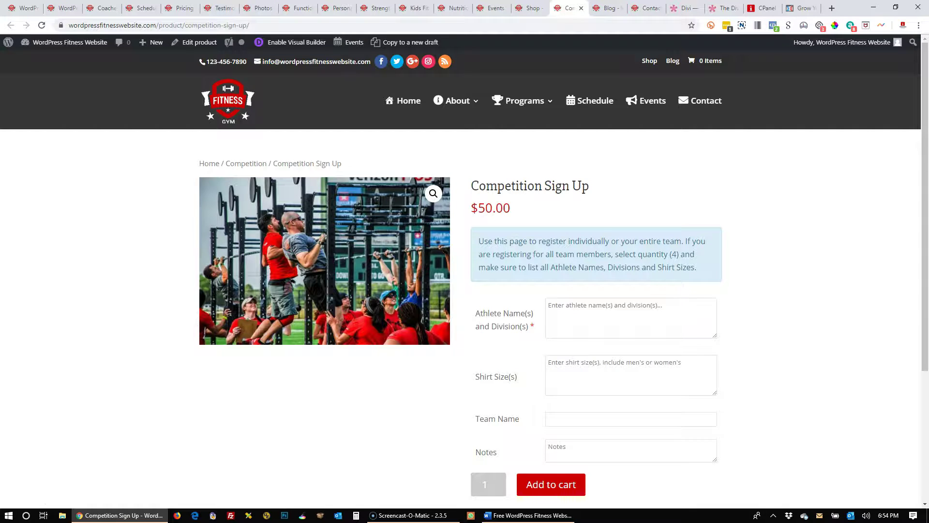
{"action": "key", "text": "ctrl+Tab"}
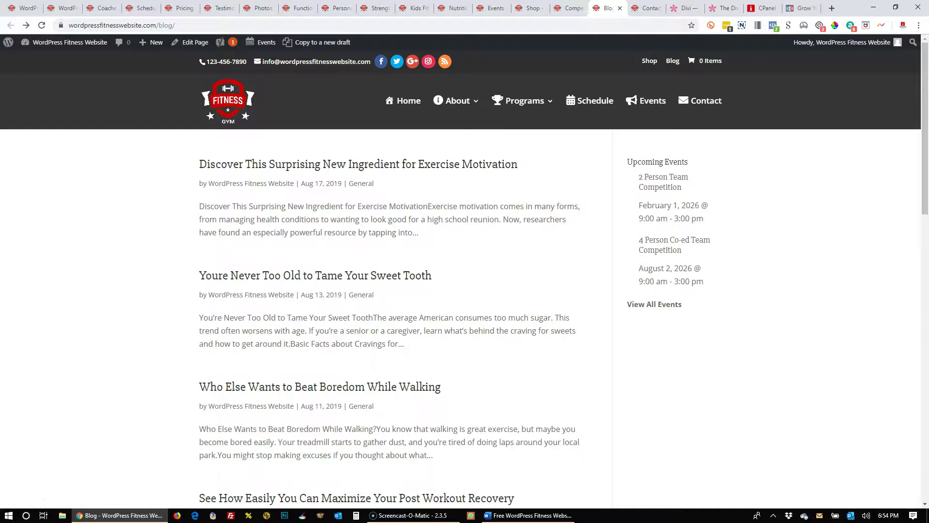
{"action": "left_click", "coordinate": [647, 8]}
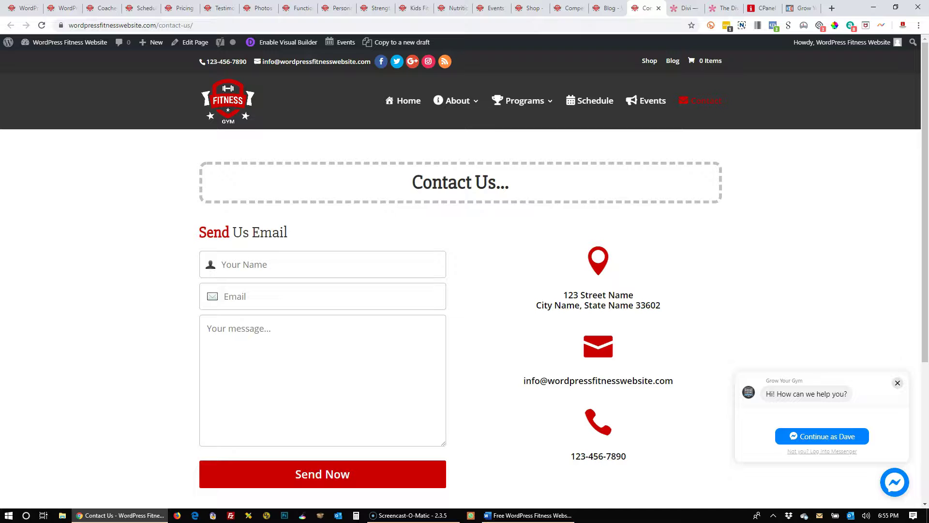
Open the home page in the Visual Builder and view the fullwidth slider's settings without changing them.
{"action": "left_click", "coordinate": [24, 9]}
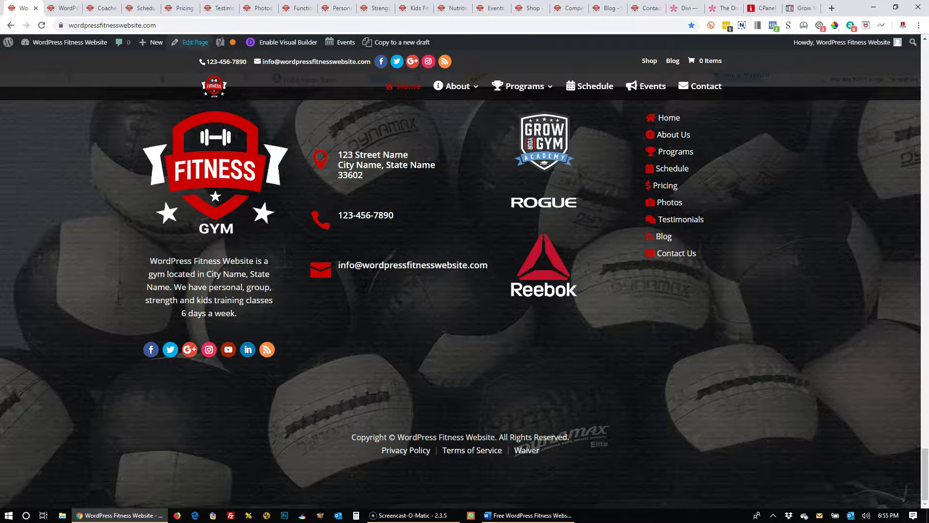
{"action": "left_click", "coordinate": [283, 42]}
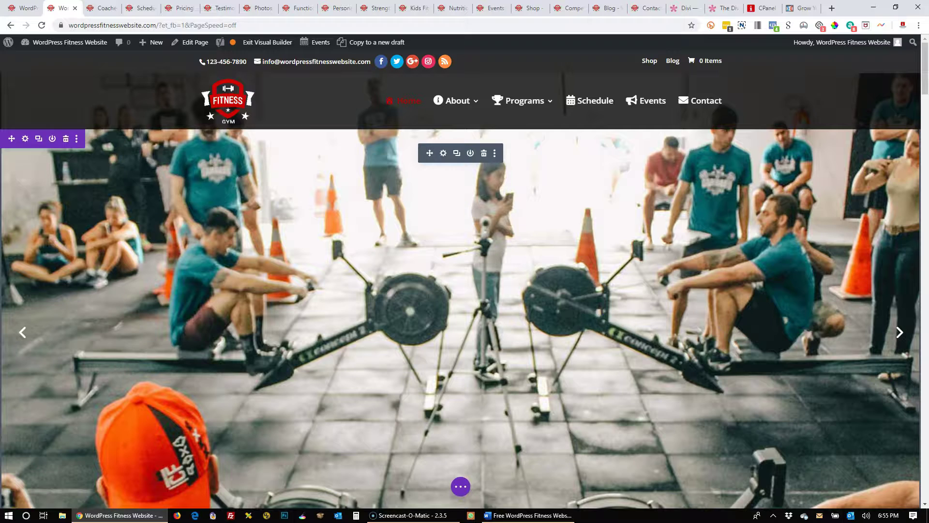
{"action": "left_click", "coordinate": [443, 153]}
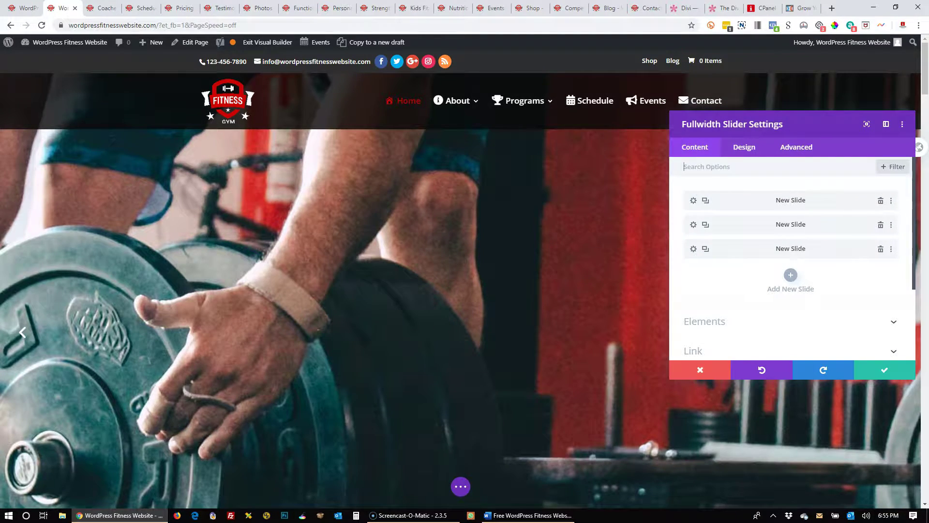
{"action": "key", "text": "Escape"}
Try removing the word FREE from the "CLAIM YOUR FREE INTRO CLASS PASS" heading and discard the edit.
{"action": "scroll", "coordinate": [460, 290], "scroll_direction": "down", "scroll_amount": 5}
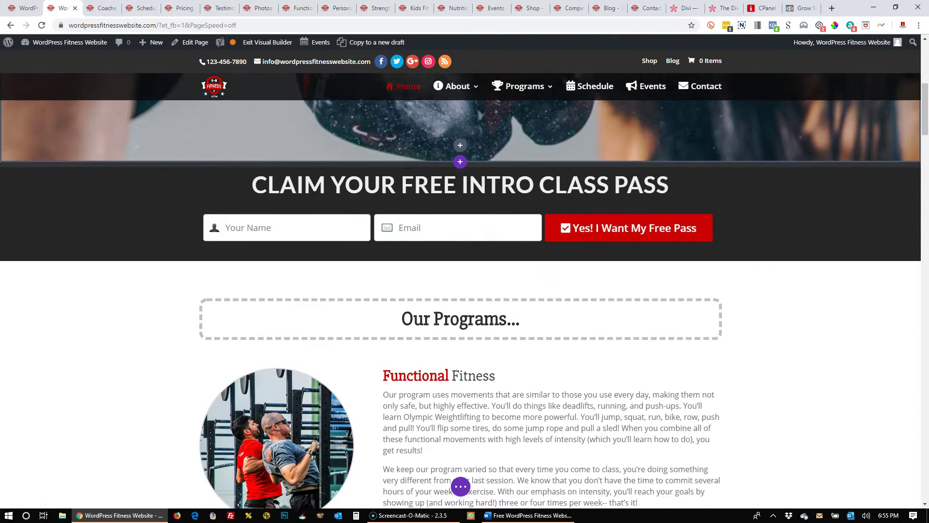
{"action": "scroll", "coordinate": [461, 305], "scroll_direction": "down", "scroll_amount": 1}
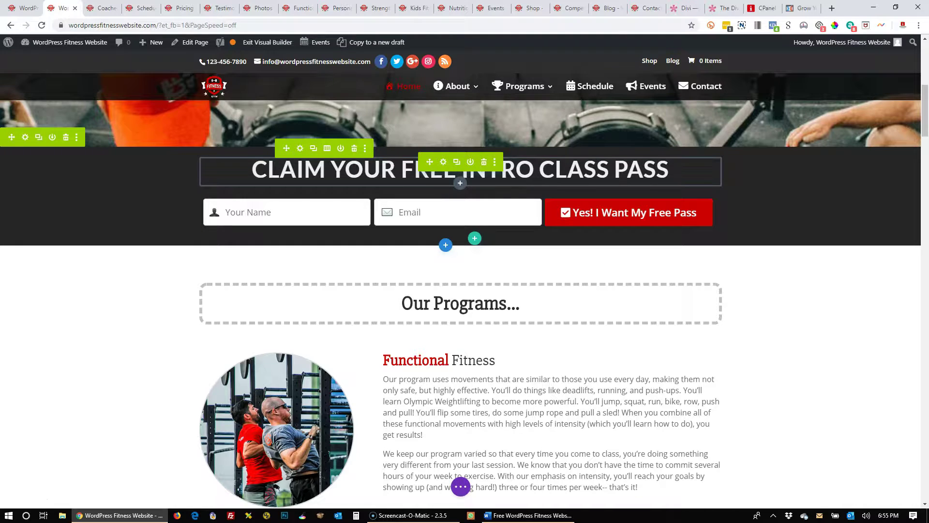
{"action": "left_click", "coordinate": [444, 161]}
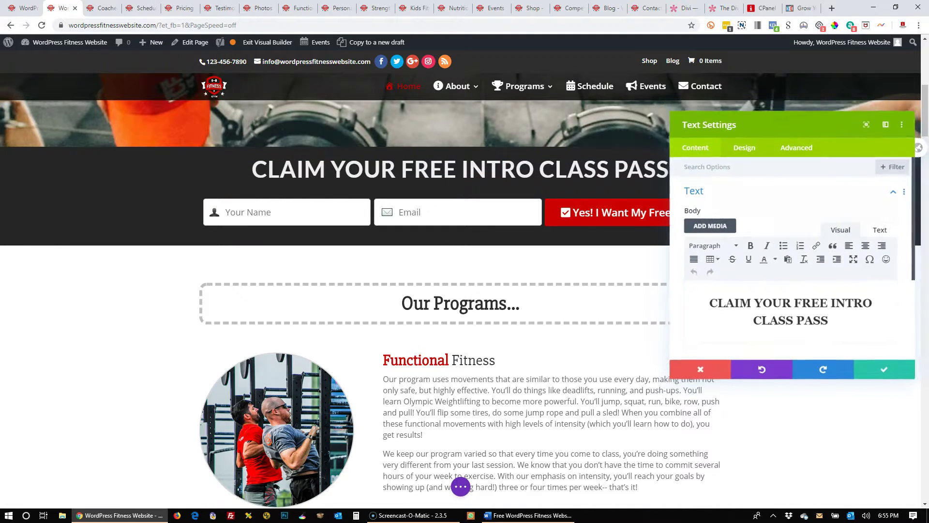
{"action": "left_click_drag", "start_coordinate": [828, 304], "coordinate": [794, 304]}
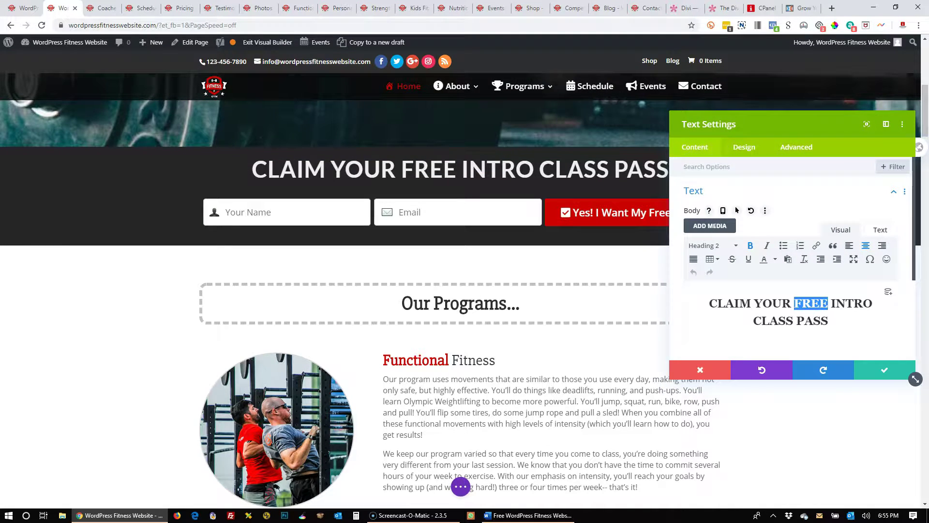
{"action": "key", "text": "BackSpace"}
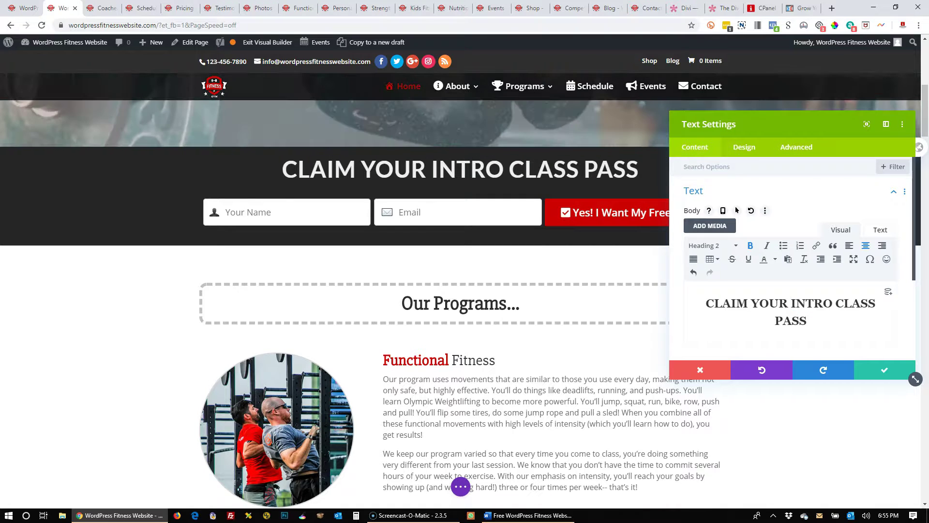
{"action": "left_click", "coordinate": [701, 370]}
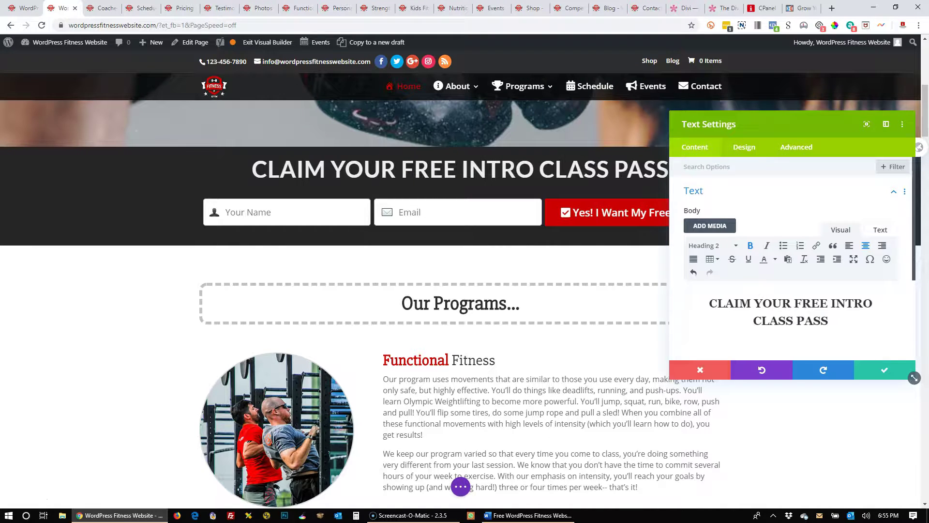
View the settings of the Functional Fitness program image, close them and look on to the photo gallery.
{"action": "scroll", "coordinate": [406, 186], "scroll_direction": "down", "scroll_amount": 3}
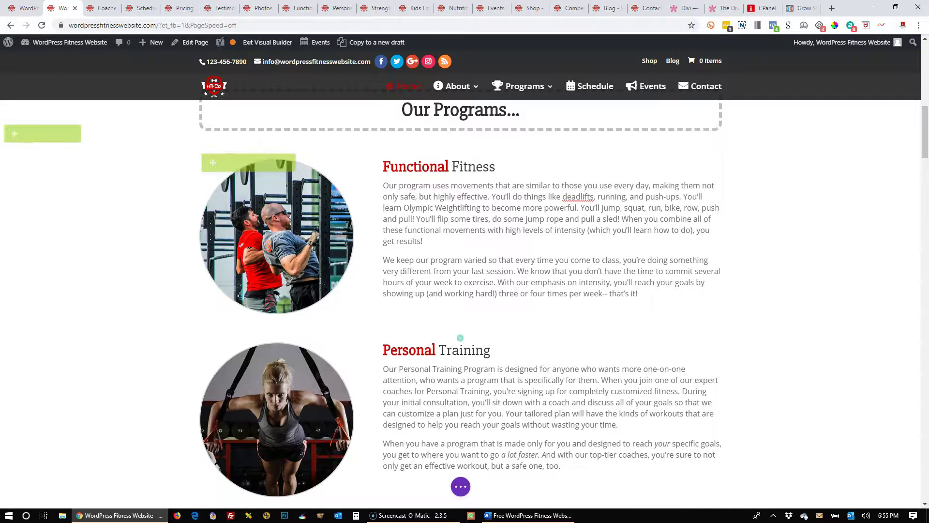
{"action": "left_click", "coordinate": [261, 183]}
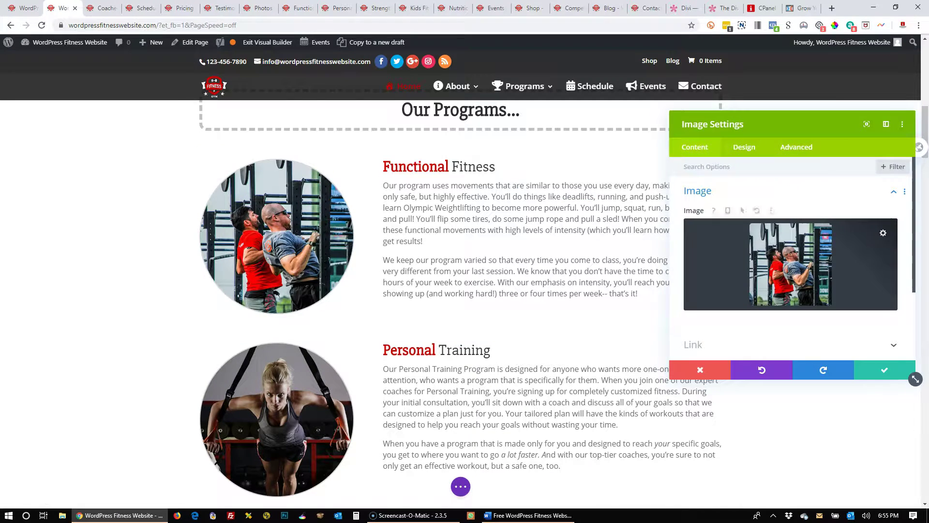
{"action": "key", "text": "Escape"}
{"action": "scroll", "coordinate": [598, 351], "scroll_direction": "down", "scroll_amount": 20}
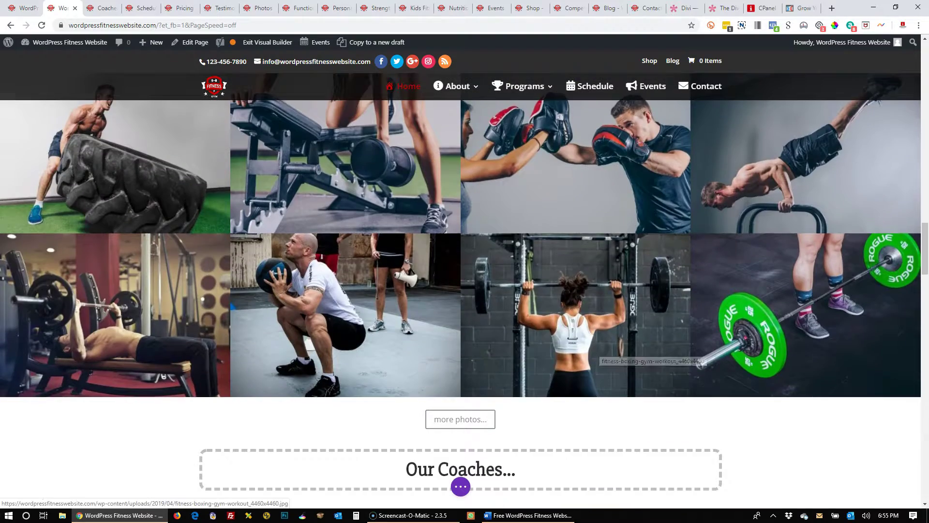
Delete the 6:30pm Kids Class time and the Open Gym entry with its 11am to 1pm hours from Monday's class schedule.
{"action": "scroll", "coordinate": [598, 351], "scroll_direction": "down", "scroll_amount": 8}
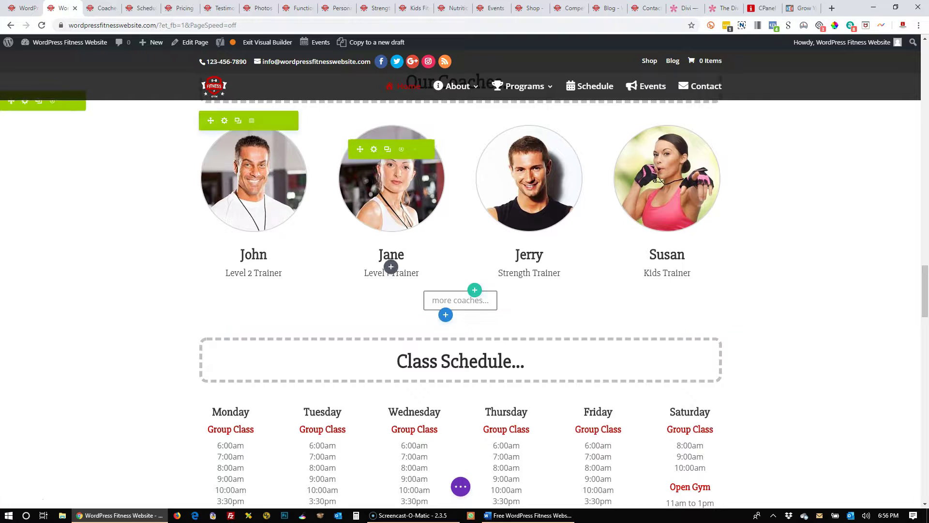
{"action": "scroll", "coordinate": [688, 465], "scroll_direction": "down", "scroll_amount": 3}
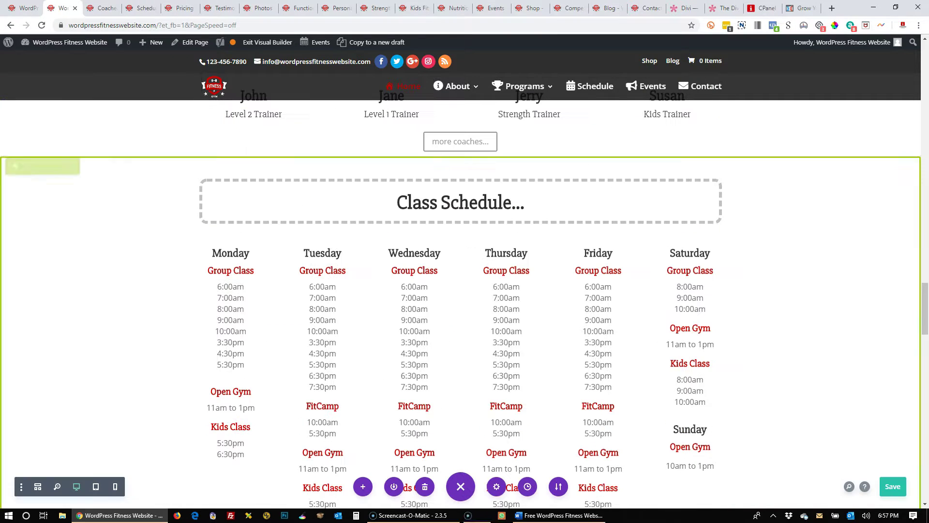
{"action": "scroll", "coordinate": [690, 467], "scroll_direction": "down", "scroll_amount": 2}
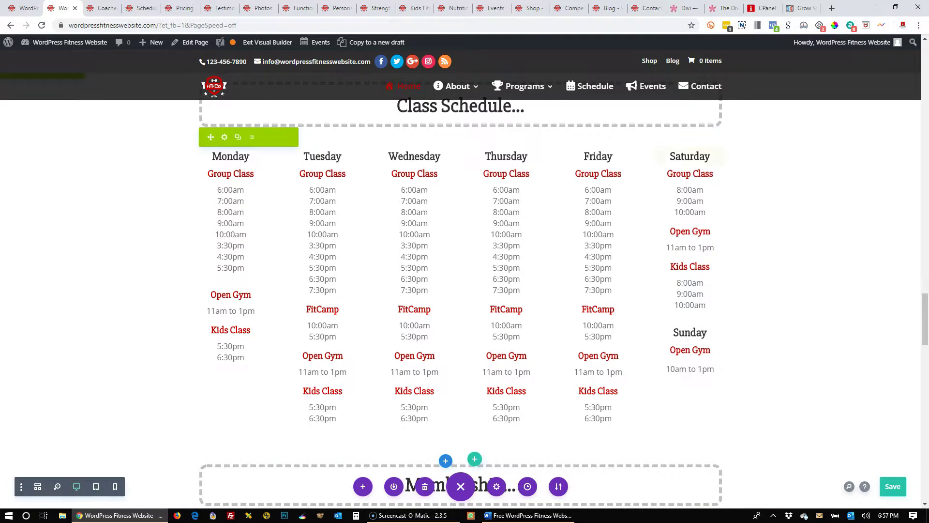
{"action": "left_click_drag", "start_coordinate": [245, 357], "coordinate": [217, 357]}
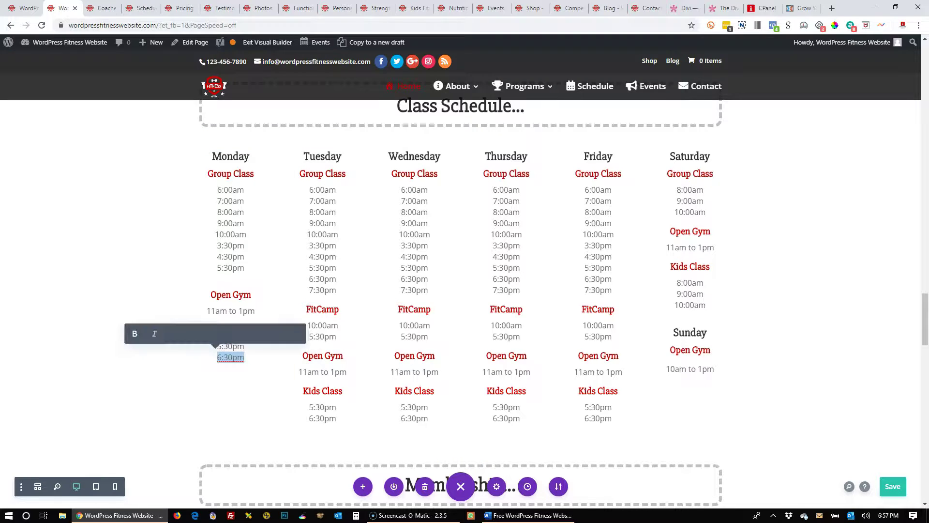
{"action": "key", "text": "BackSpace"}
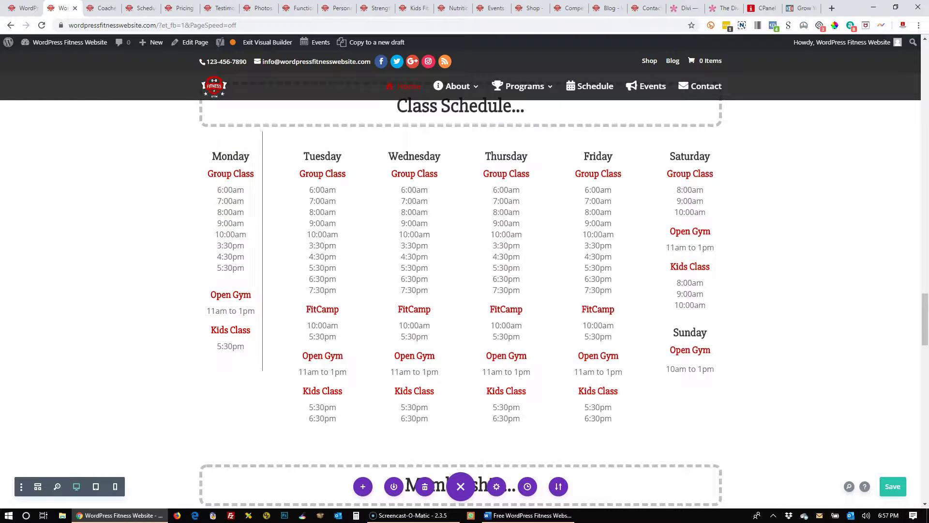
{"action": "left_click_drag", "start_coordinate": [209, 295], "coordinate": [255, 311]}
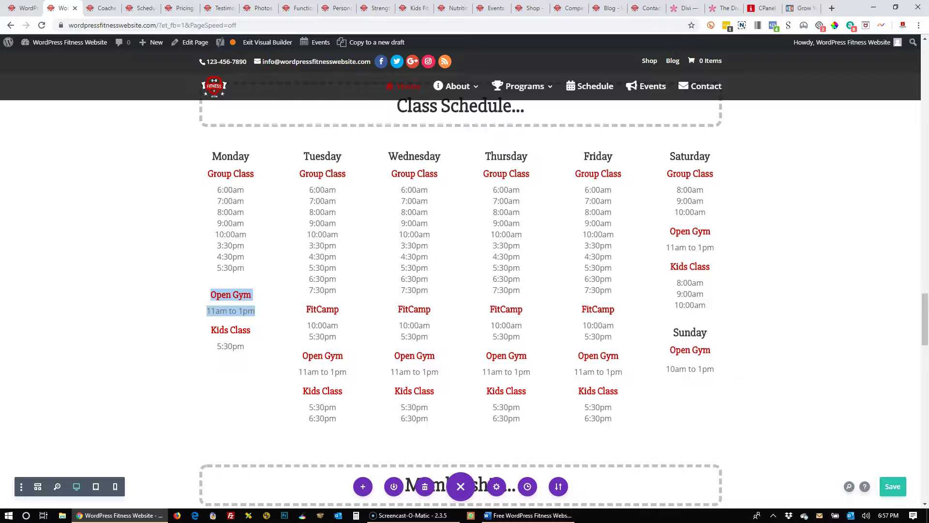
{"action": "key", "text": "BackSpace"}
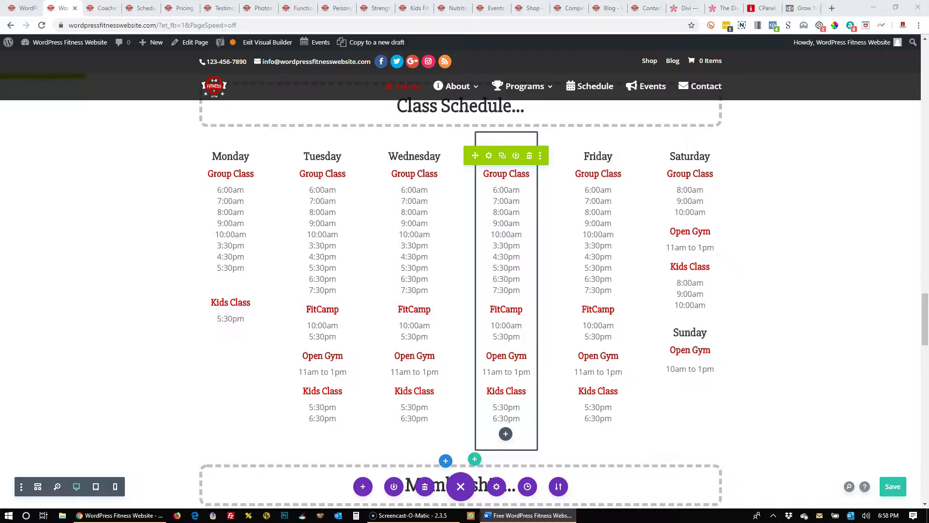
View the open Divi theme, web hosting and Grow Your Gym Academy member pages, and return to the demo site's home page.
{"action": "left_click", "coordinate": [685, 8]}
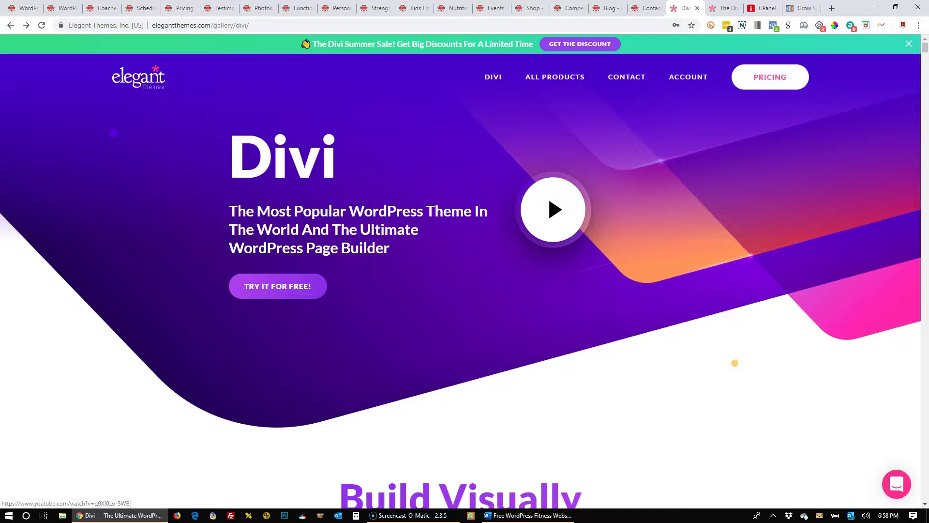
{"action": "scroll", "coordinate": [554, 209], "scroll_direction": "down", "scroll_amount": 10}
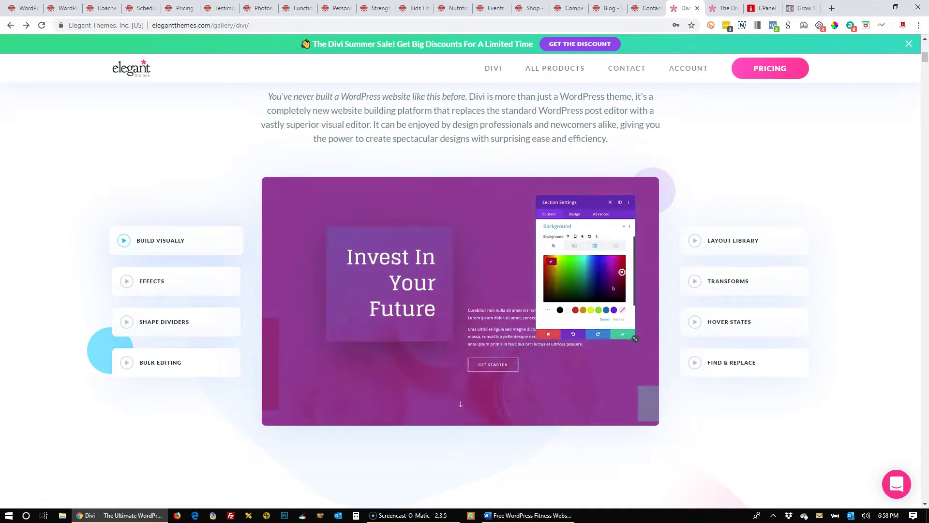
{"action": "key", "text": "ctrl+Tab"}
{"action": "key", "text": "ctrl+Tab"}
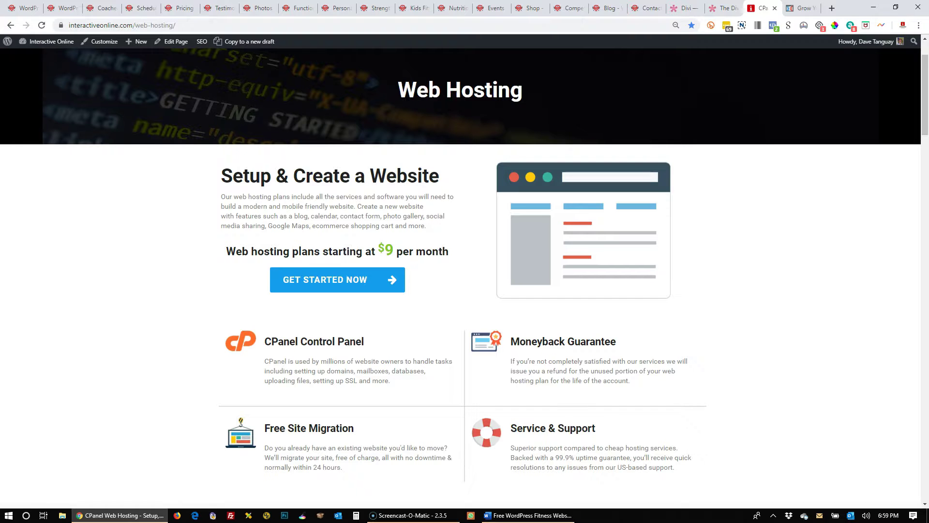
{"action": "key", "text": "ctrl+Tab"}
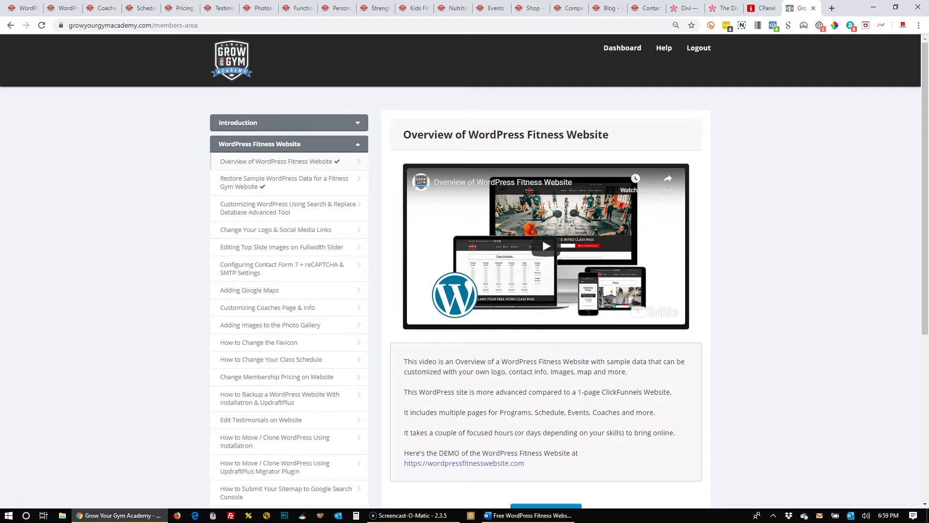
{"action": "left_click", "coordinate": [24, 8]}
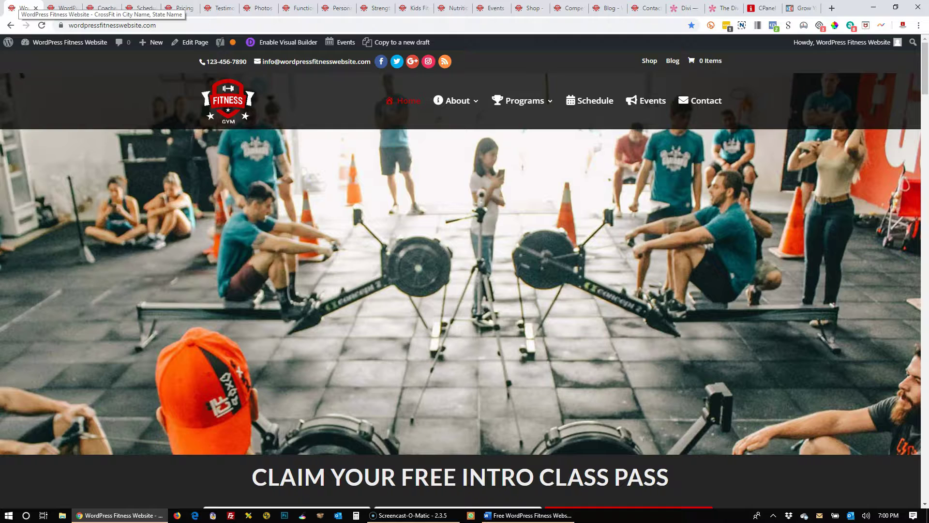